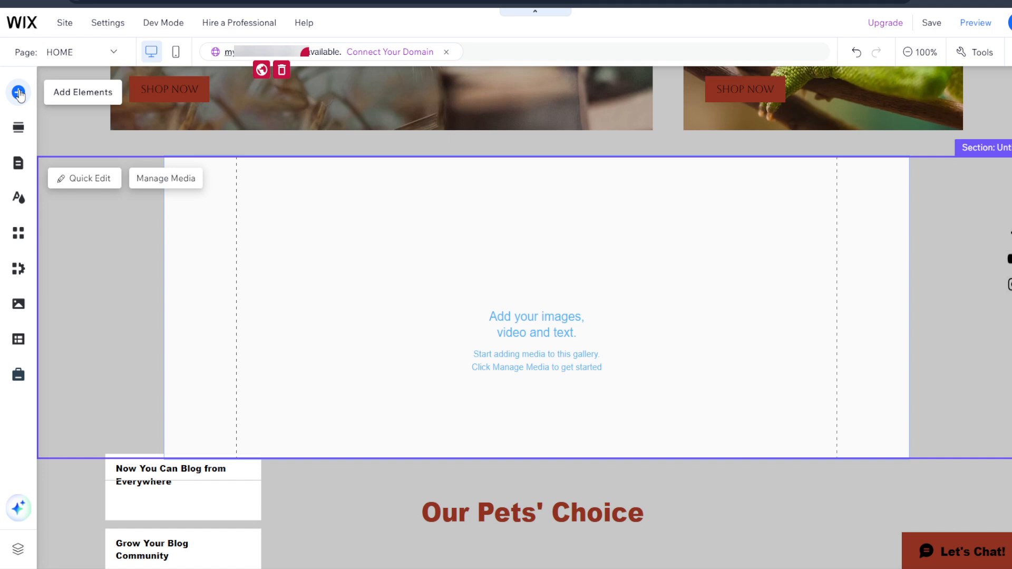
Add a Showcase pro gallery to the empty homepage section and stretch it to full width
click(19, 94)
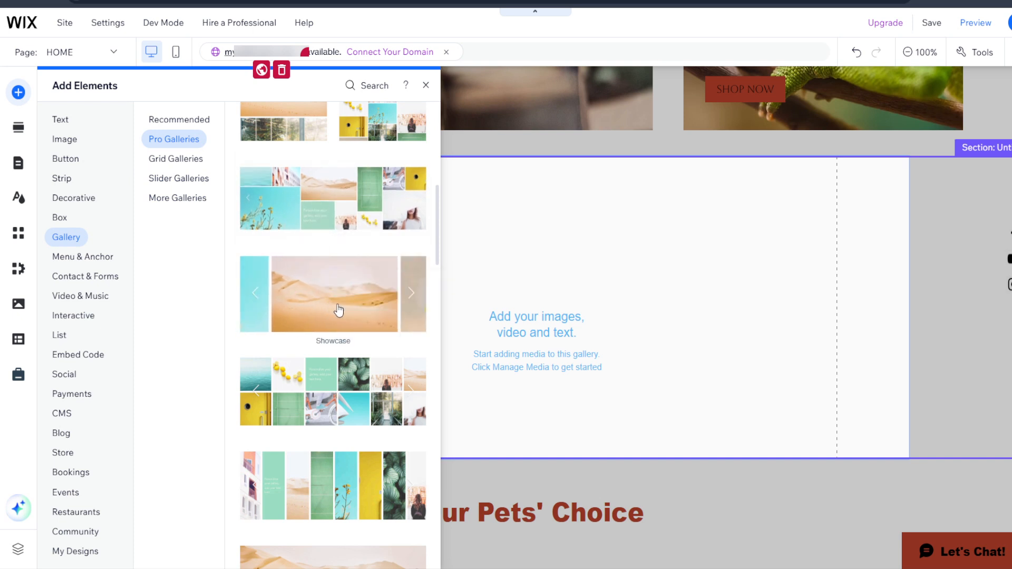
click(343, 305)
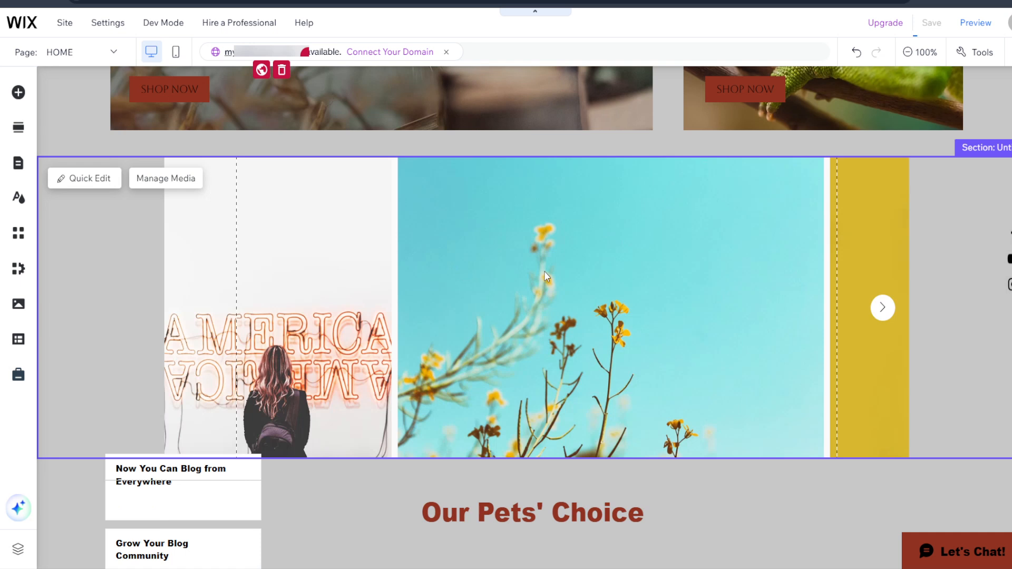
right_click(695, 245)
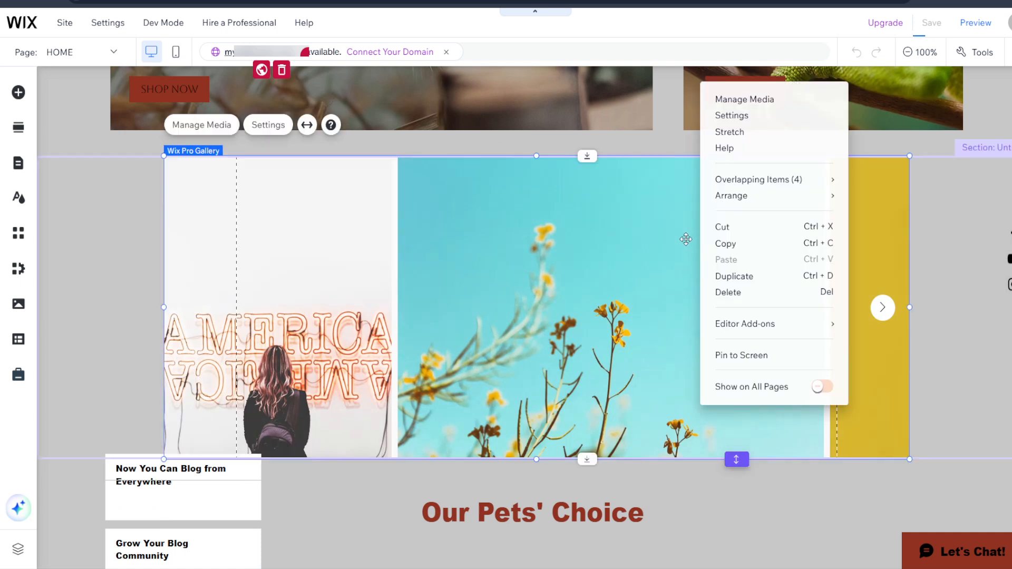
click(770, 132)
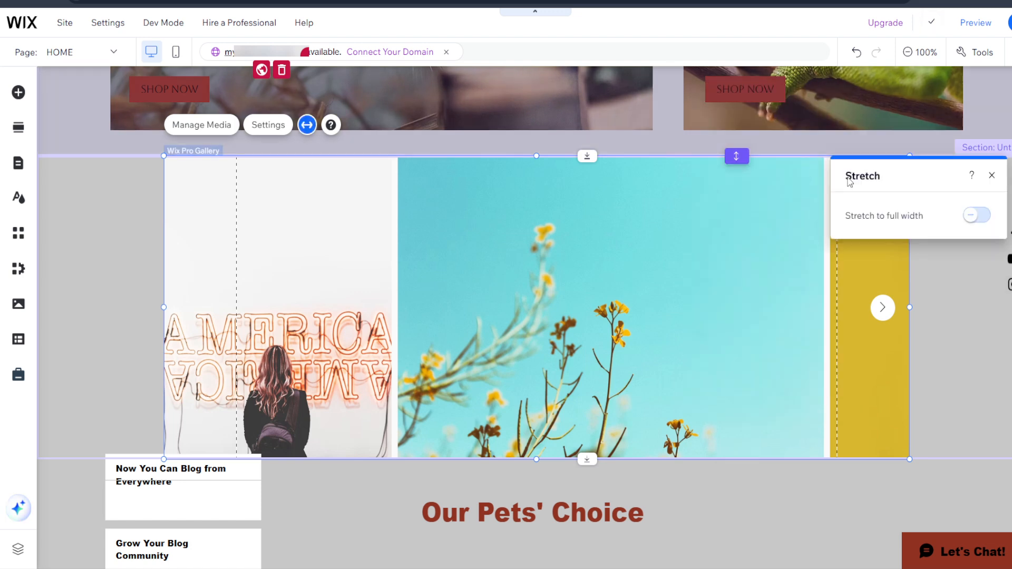
click(978, 226)
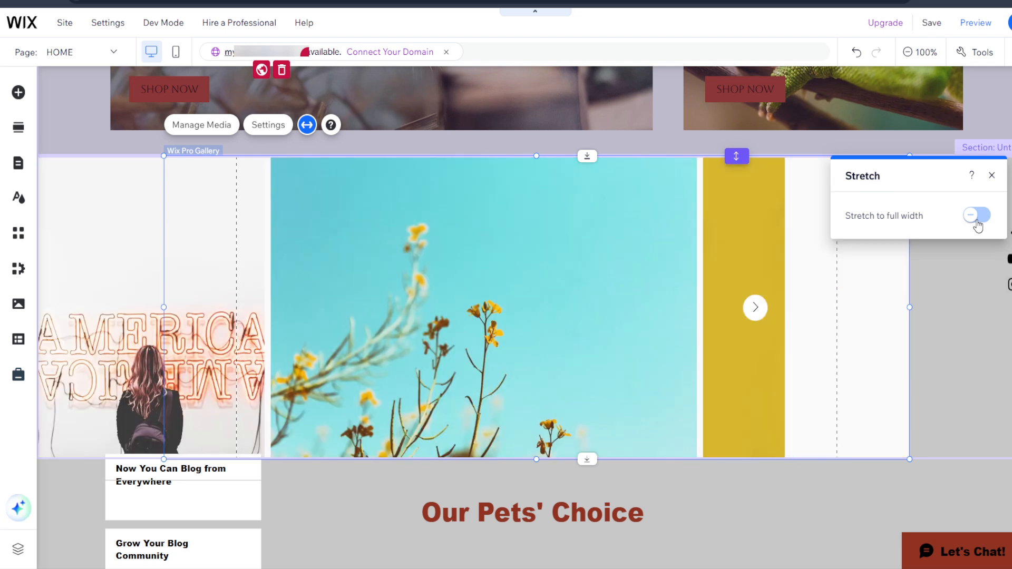
click(991, 175)
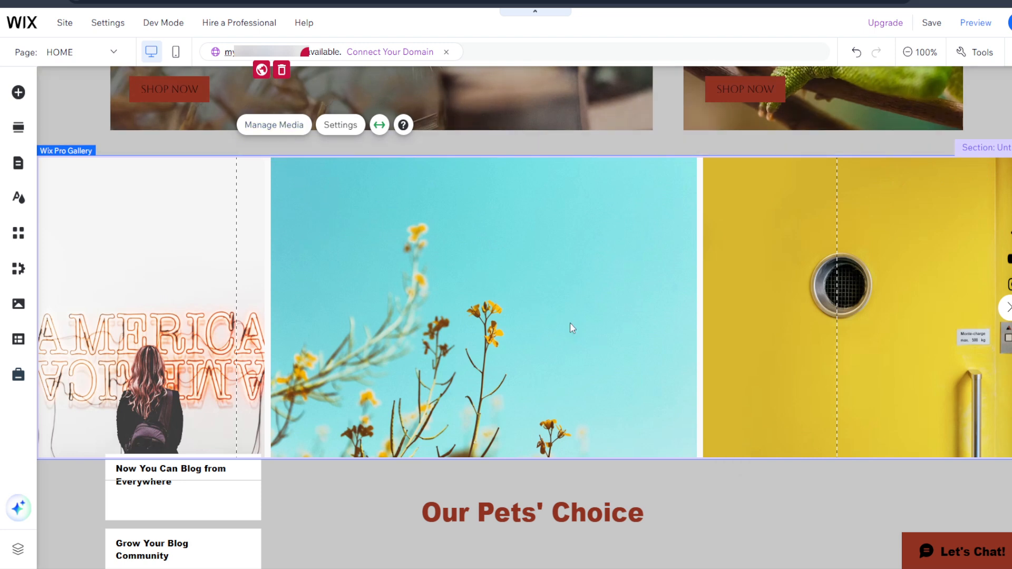
Delete all the sample images from the new gallery's media
double_click(614, 316)
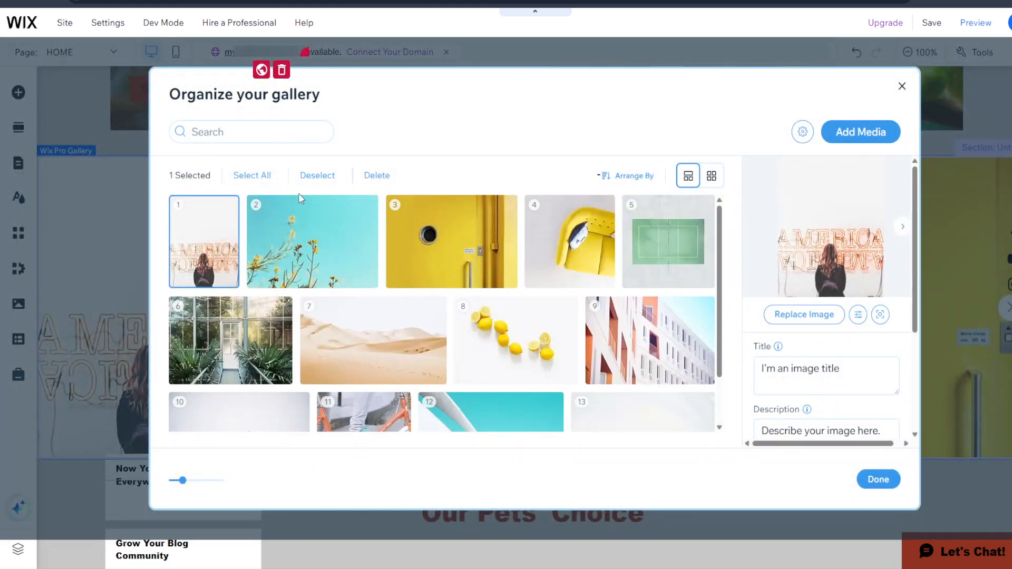
click(251, 179)
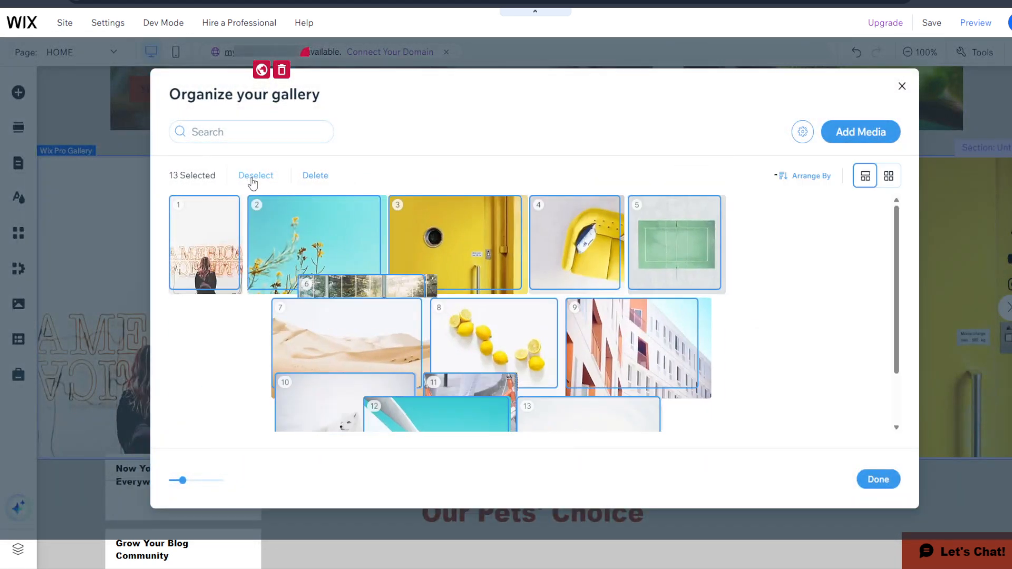
click(326, 177)
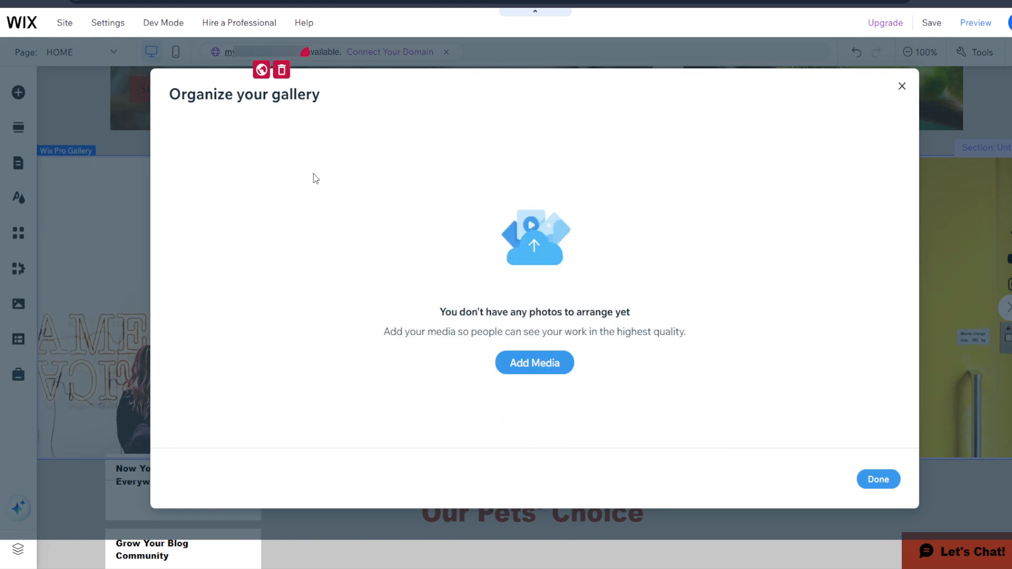
Create a gallery text item reading "SALE SALE SALE" and set its fill color to black (#000000)
click(541, 364)
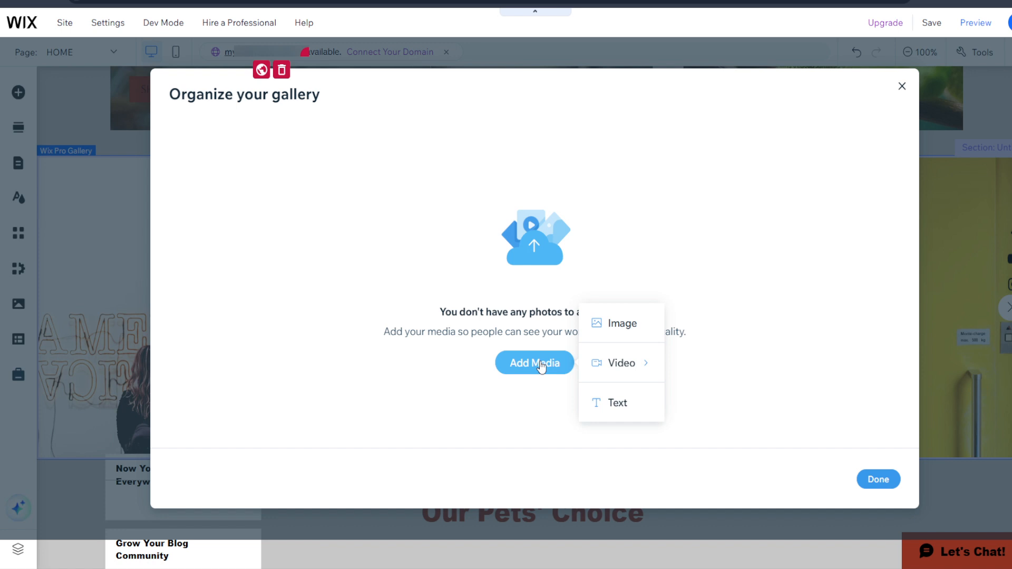
click(605, 396)
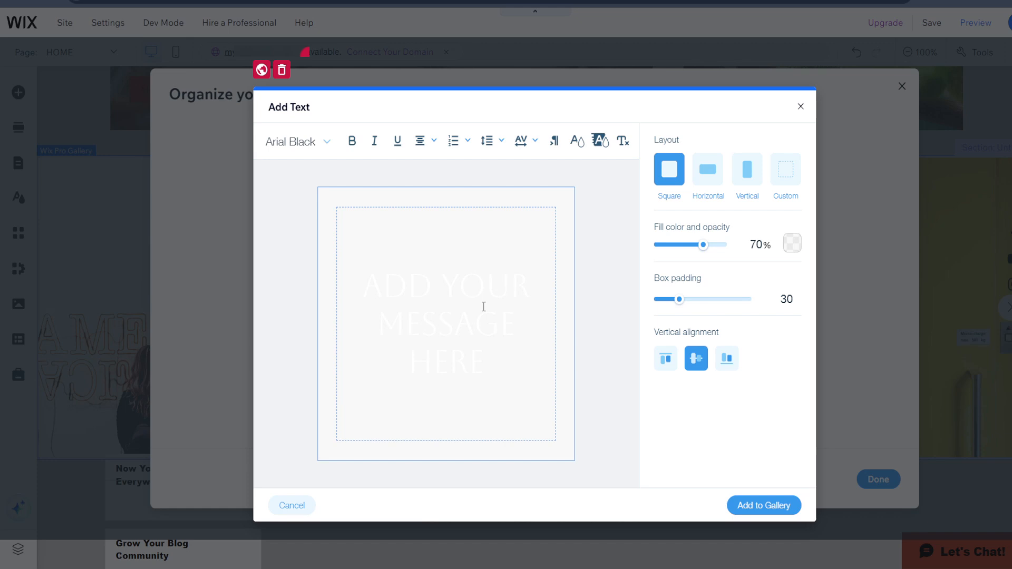
triple_click(483, 307)
text(SALE SALE SAL)
click(793, 242)
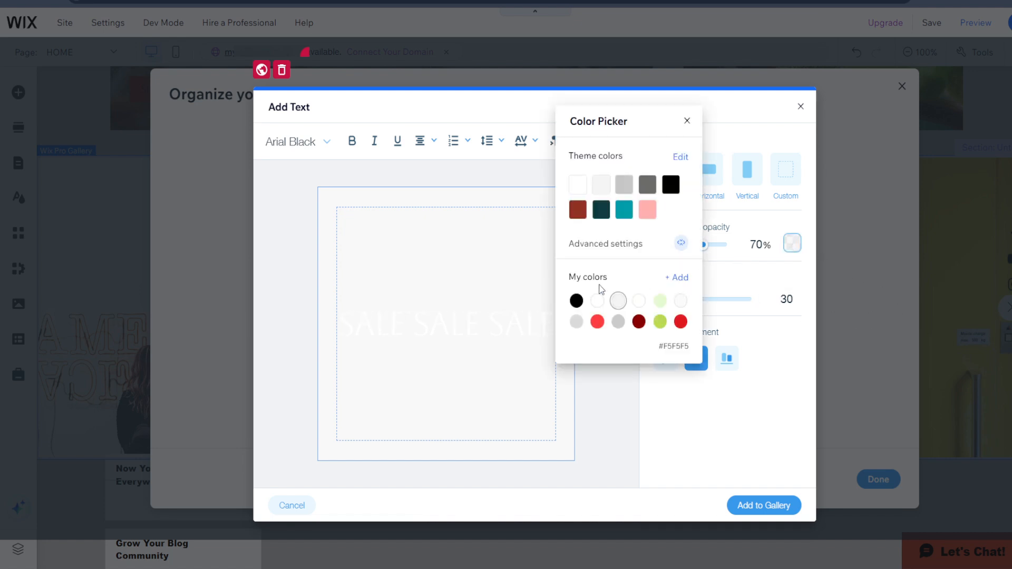
click(577, 301)
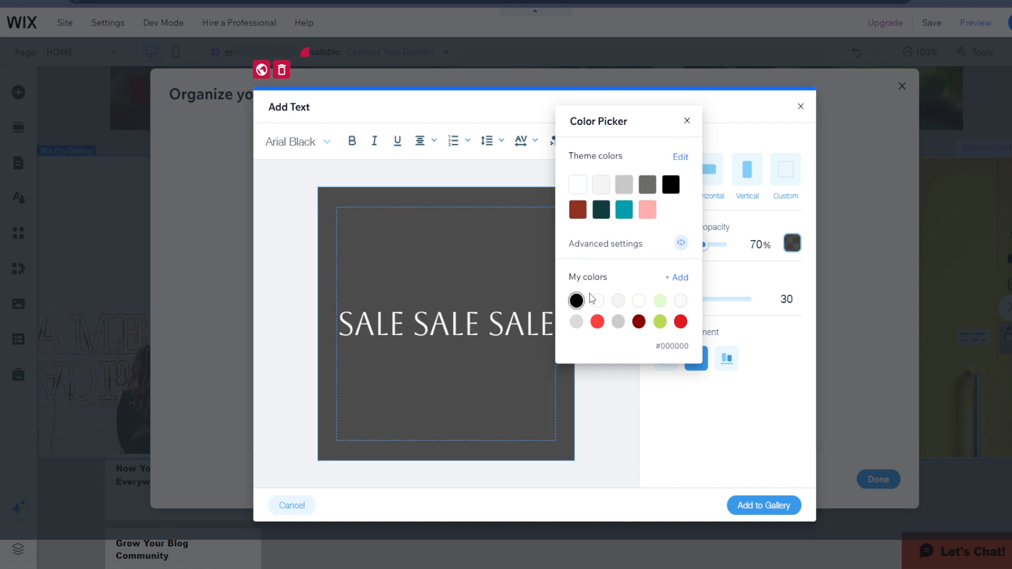
click(784, 417)
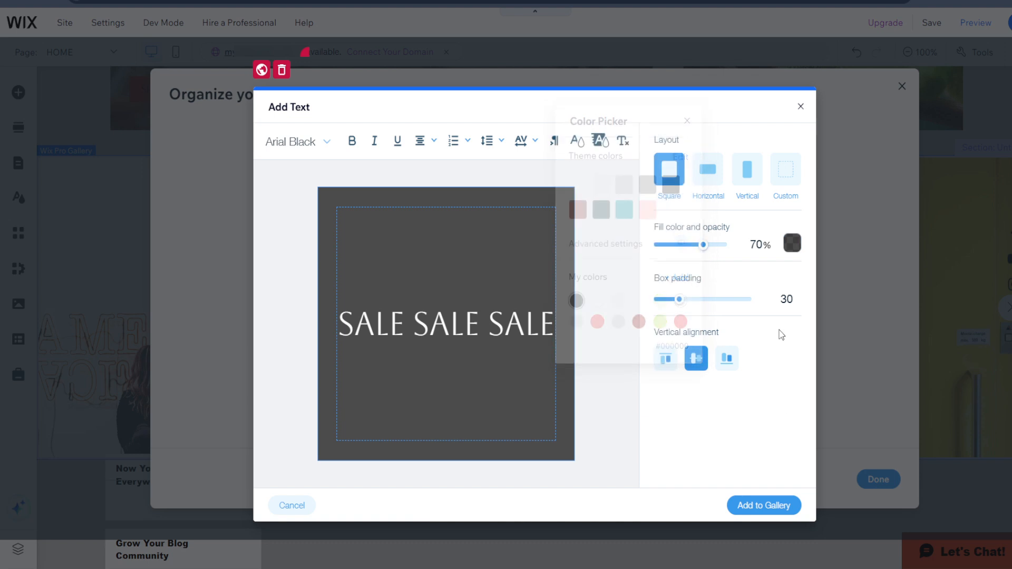
Give the text item a custom layout with ratio -75 and box padding 0, and add it to the gallery
click(793, 169)
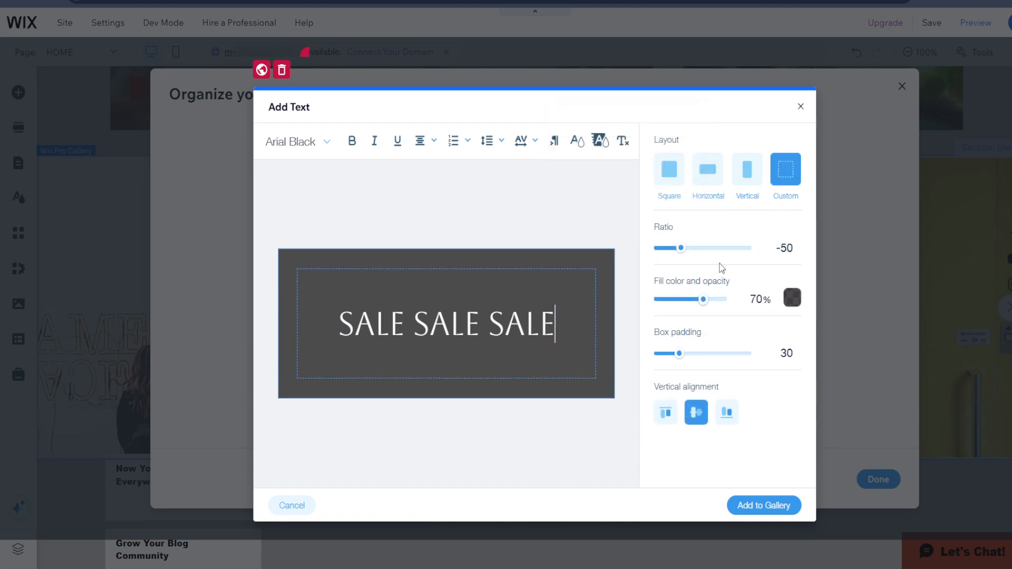
drag(683, 249, 671, 252)
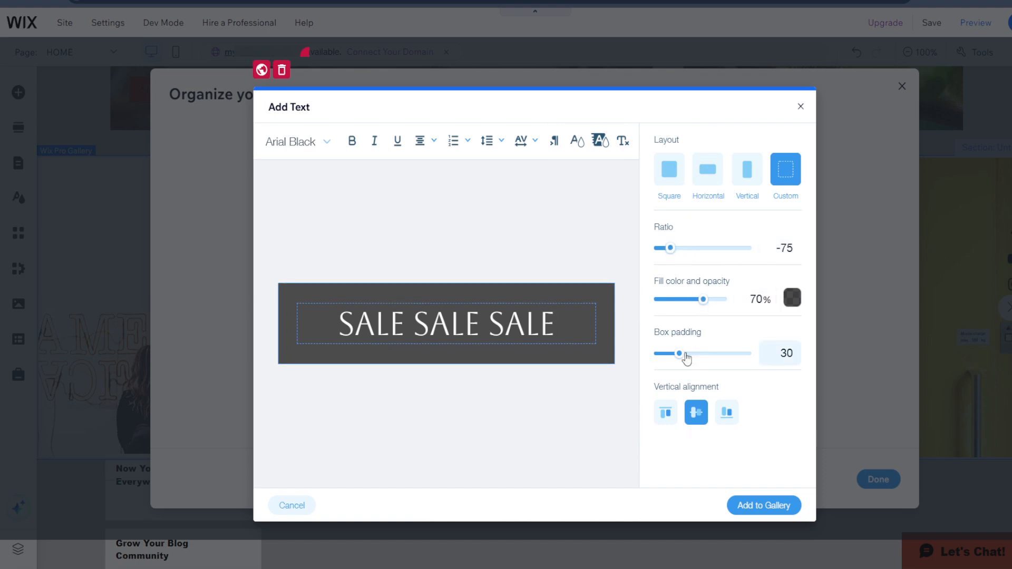
drag(680, 354, 658, 354)
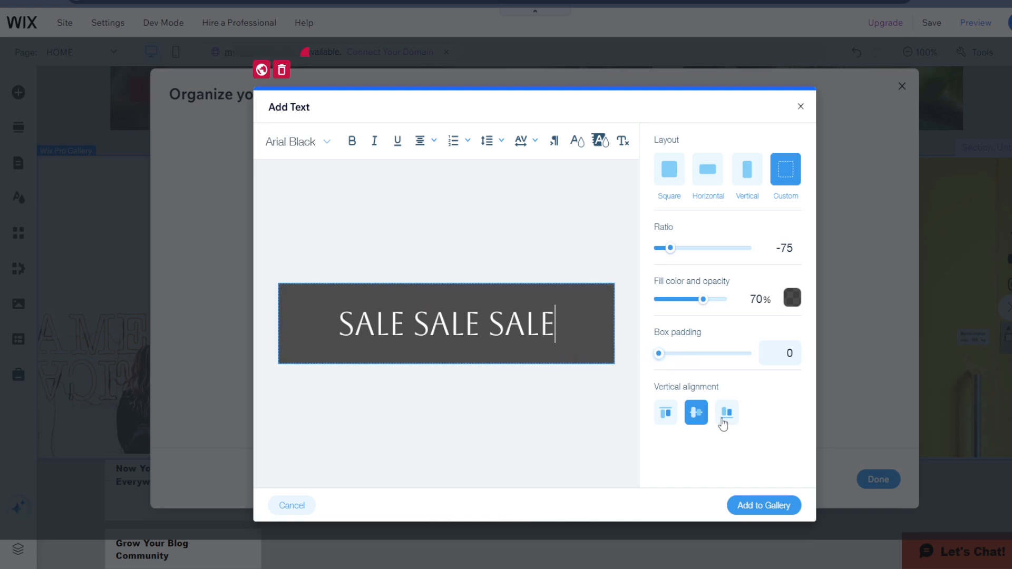
click(776, 507)
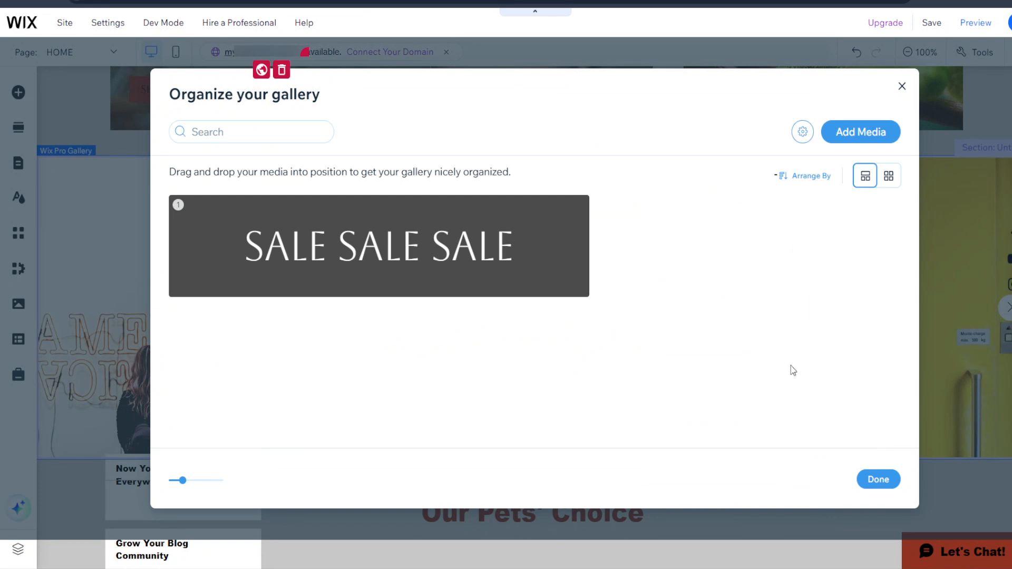
click(874, 480)
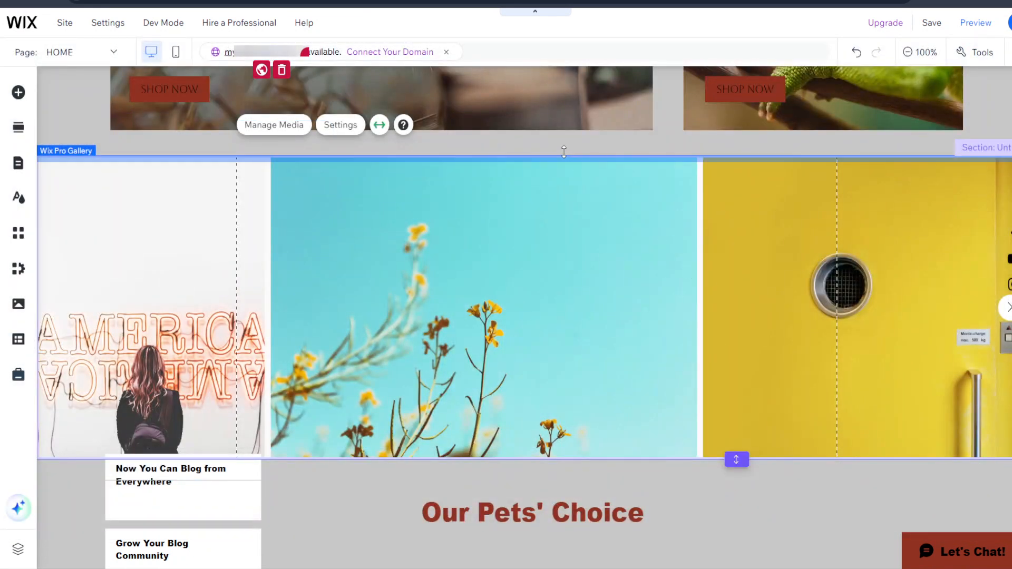
Customize the gallery's slider layout to loop images and slide automatically in Continuous mode
click(342, 126)
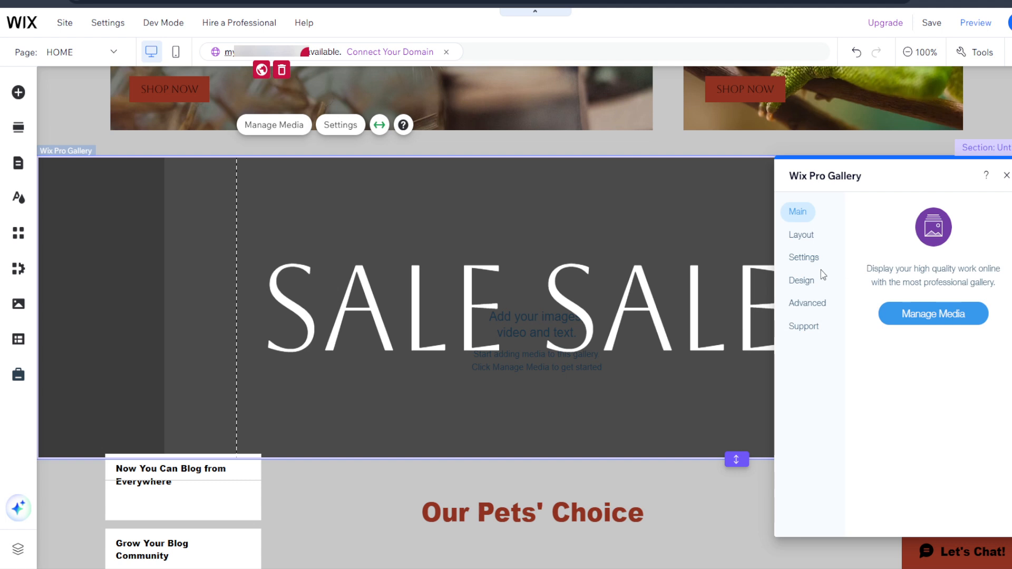
click(820, 236)
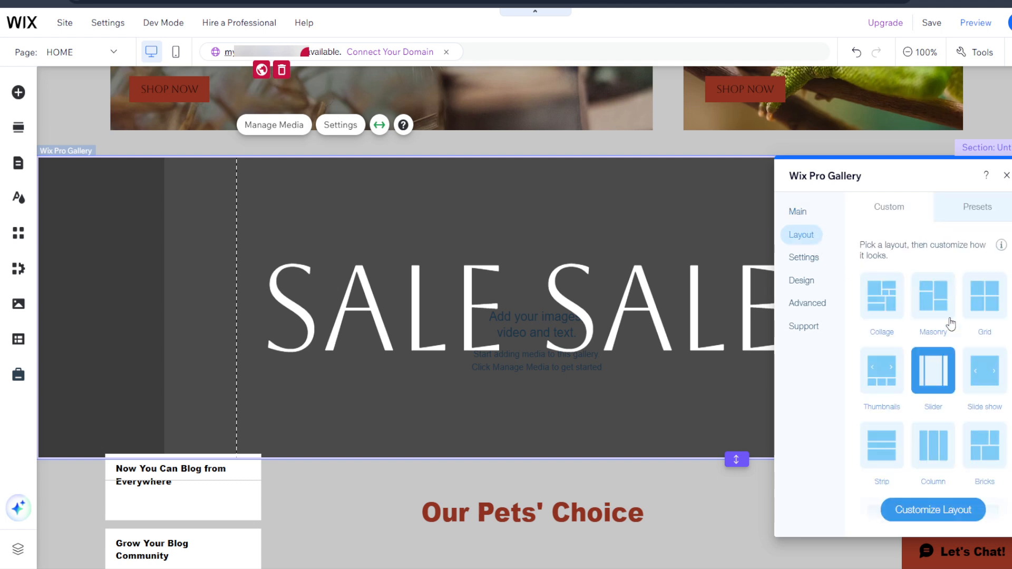
click(945, 504)
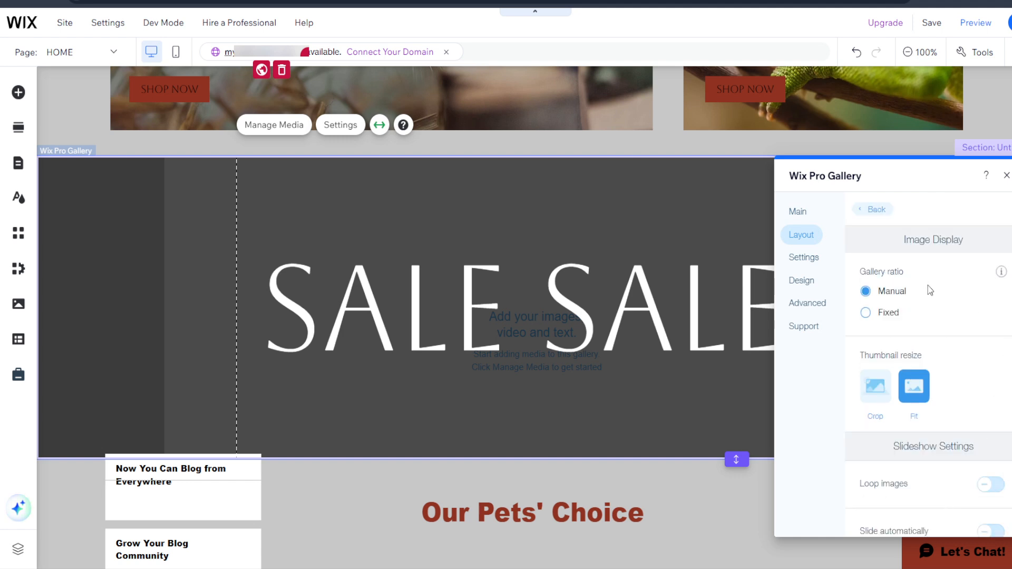
scroll(926, 289, down, 2)
click(991, 372)
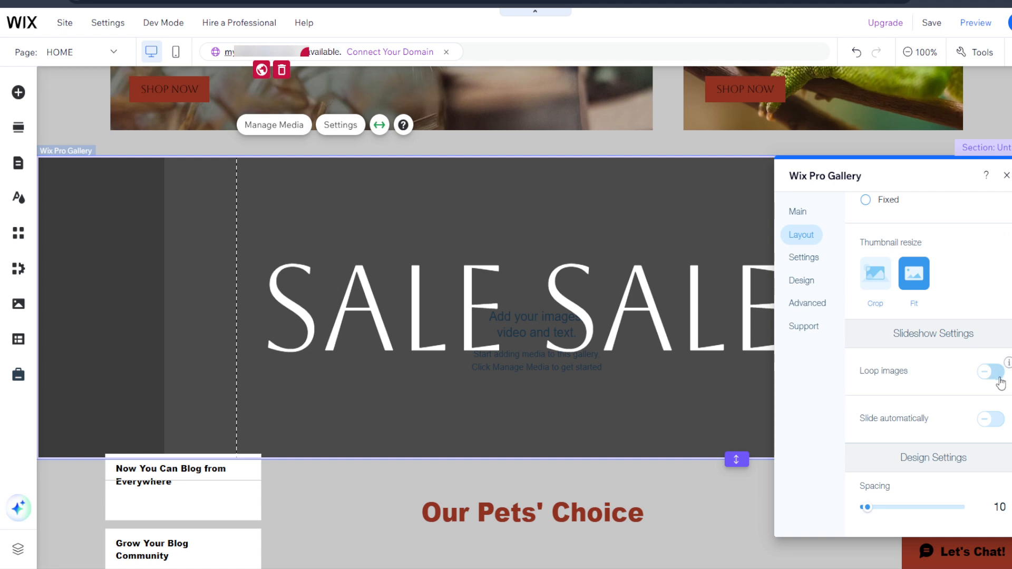
click(995, 420)
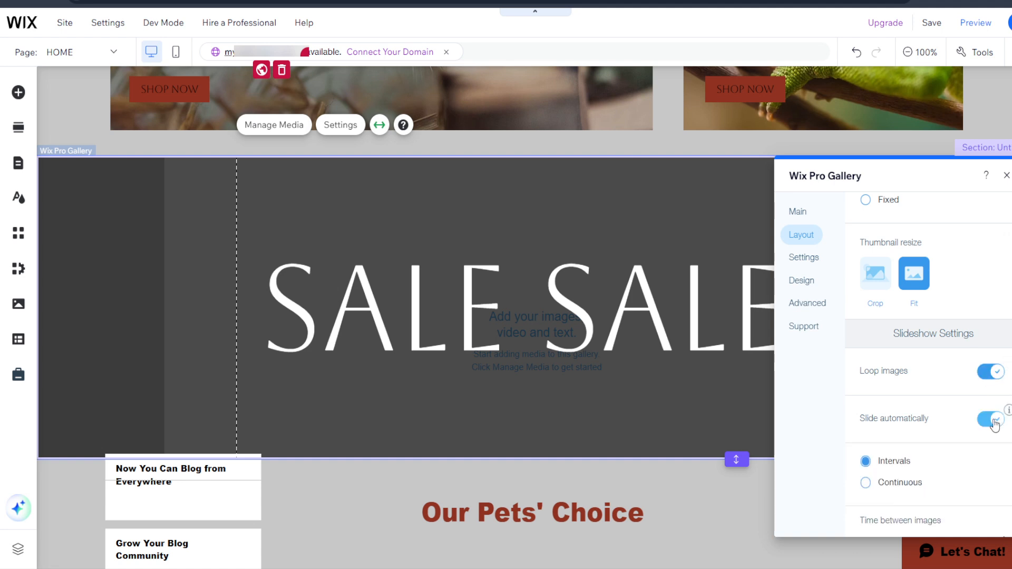
scroll(935, 345, down, 3)
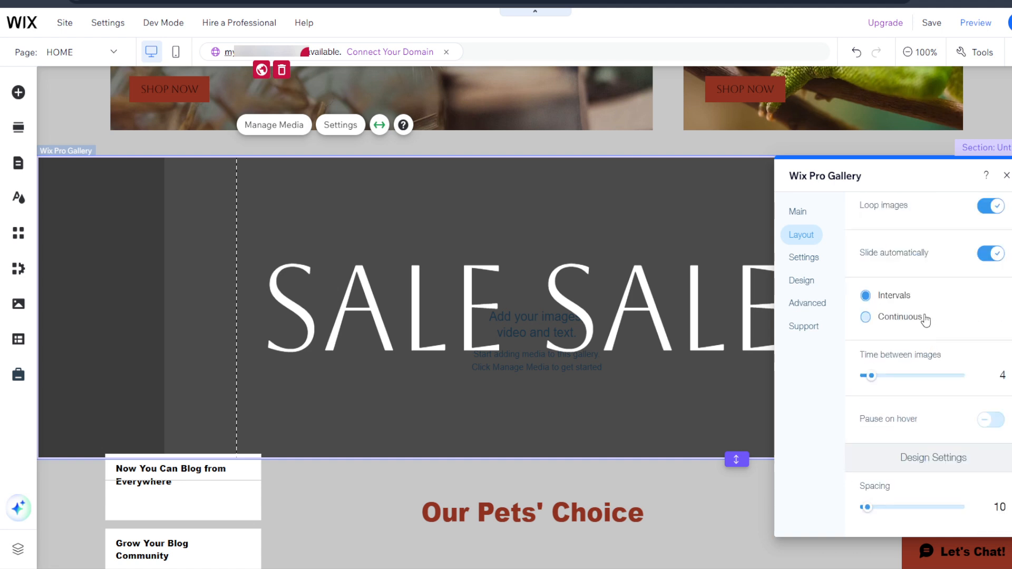
click(867, 319)
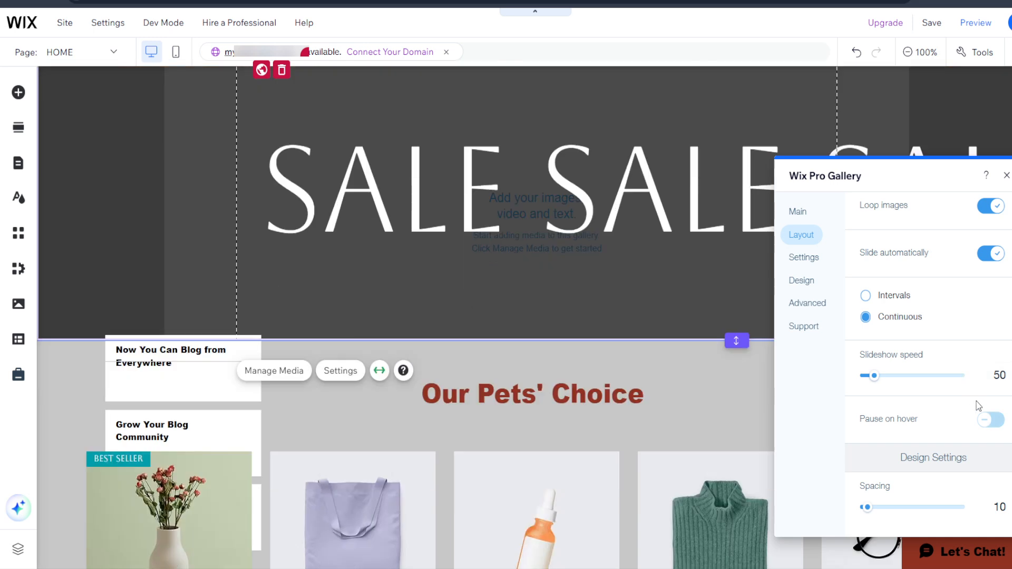
Enable Pause on hover for the gallery's slideshow and close its settings
scroll(938, 339, up, 1)
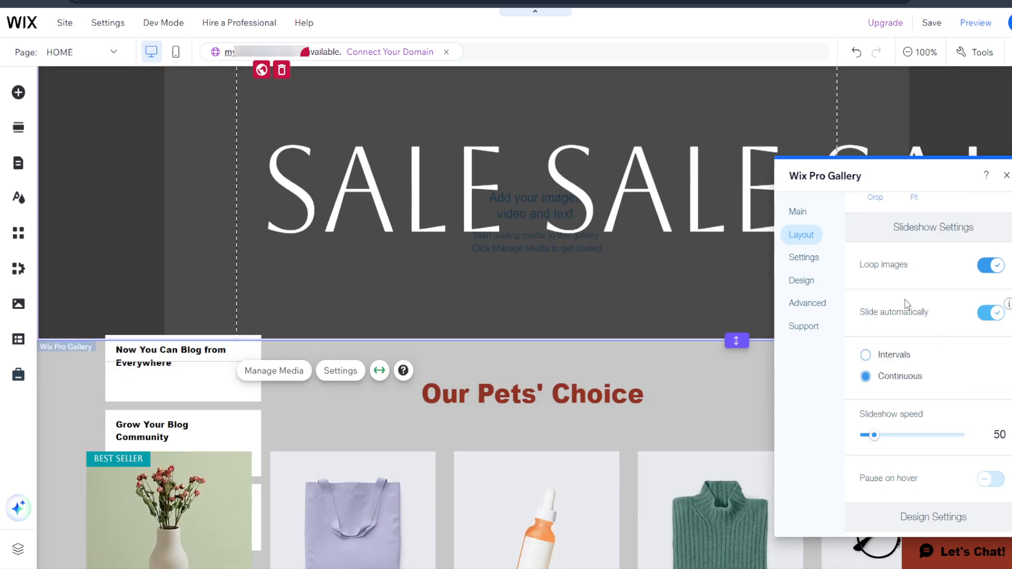
scroll(948, 349, down, 1)
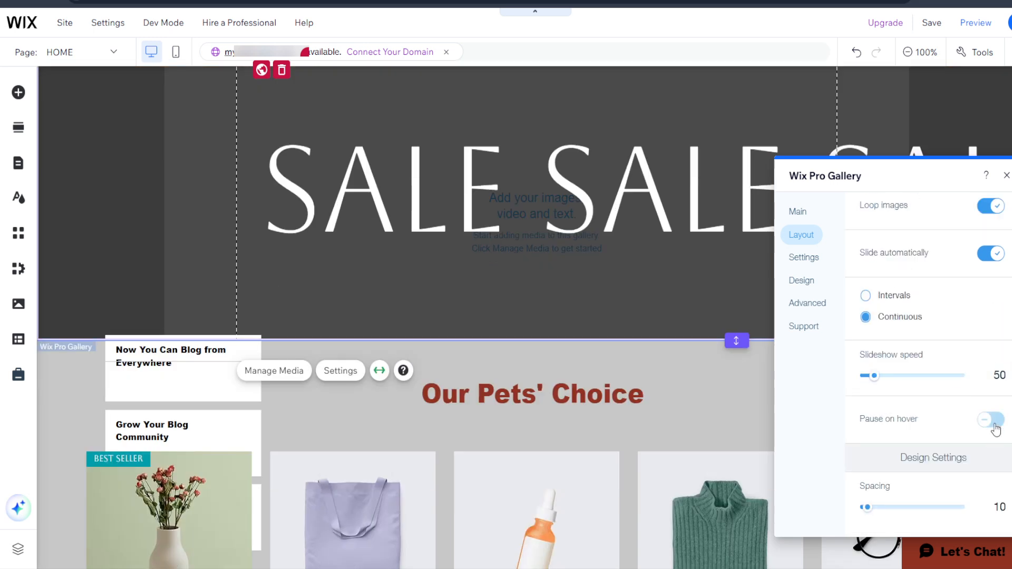
click(991, 419)
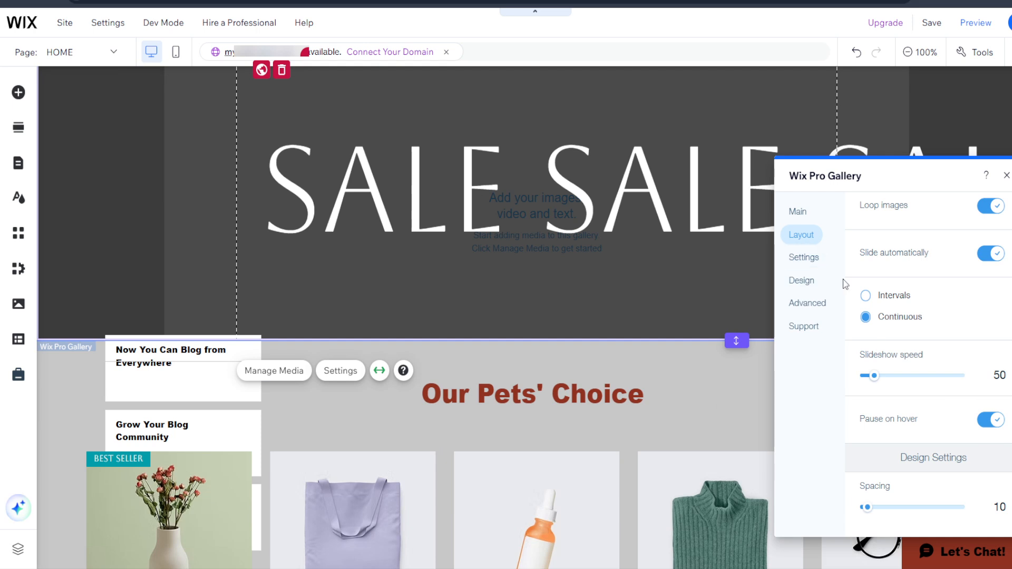
scroll(877, 316, up, 1)
scroll(901, 308, down, 1)
scroll(930, 363, up, 5)
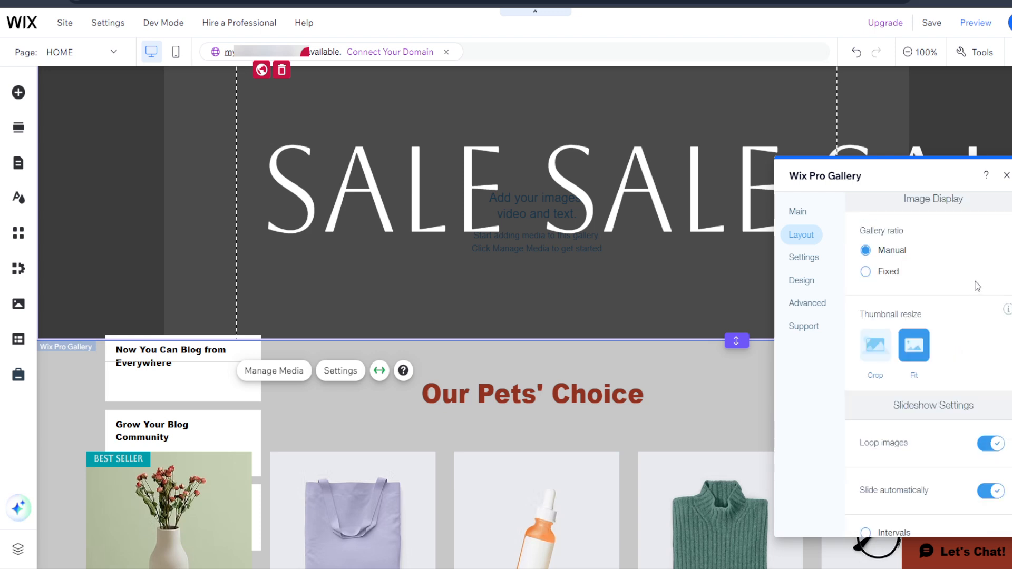
scroll(990, 253, down, 4)
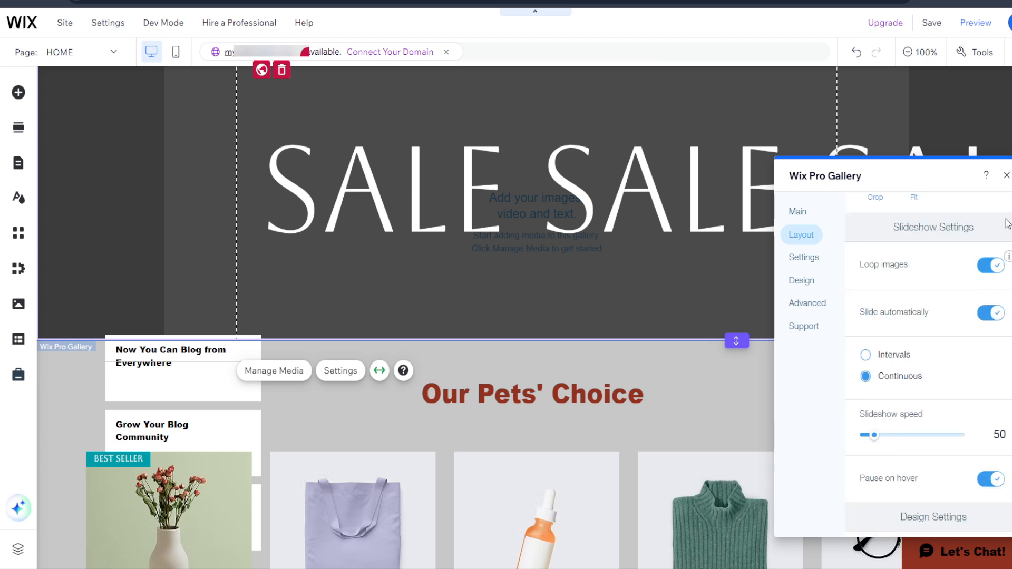
click(1006, 175)
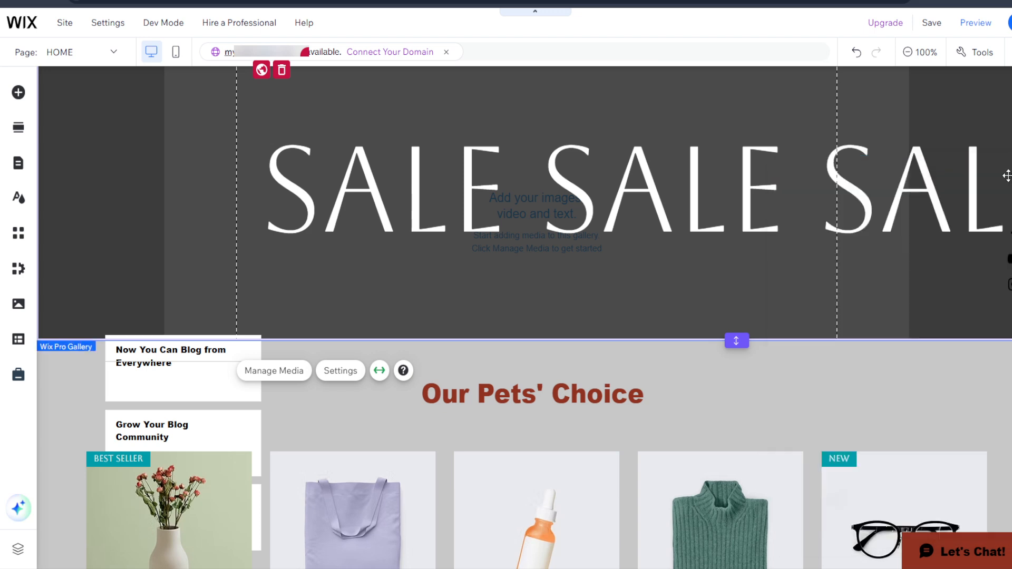
Preview the site to check the scrolling sale text
click(975, 27)
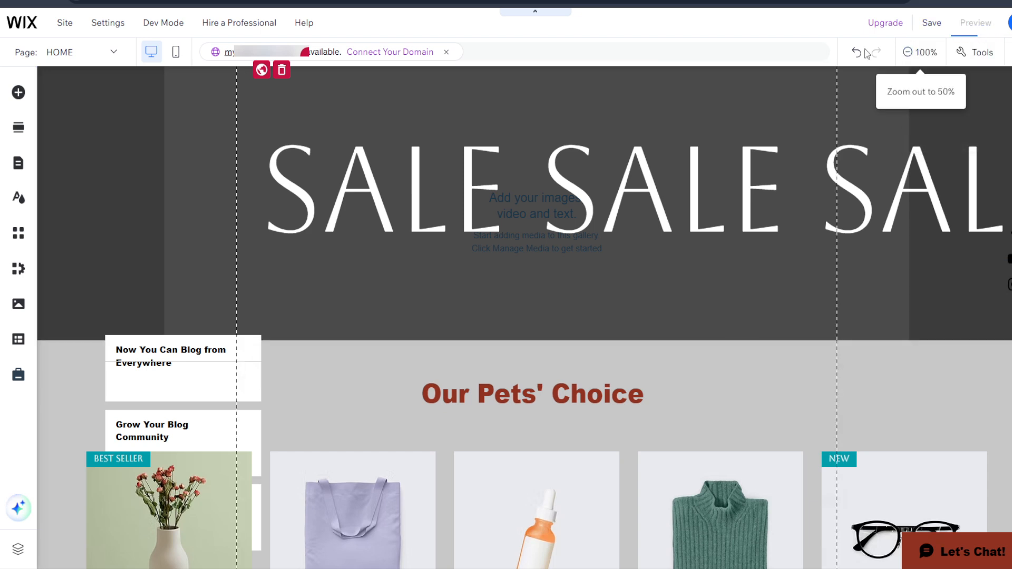